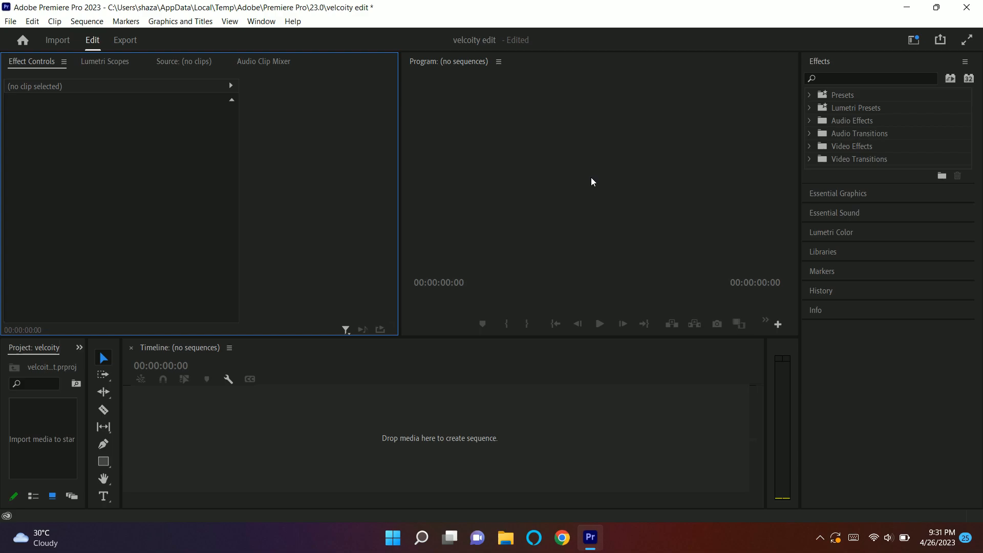
- Check the downloaded audio and video files on the desktop, and return to the open project
key(super+d)
drag(149, 287, 477, 217)
click(582, 247)
right_click(582, 243)
click(397, 219)
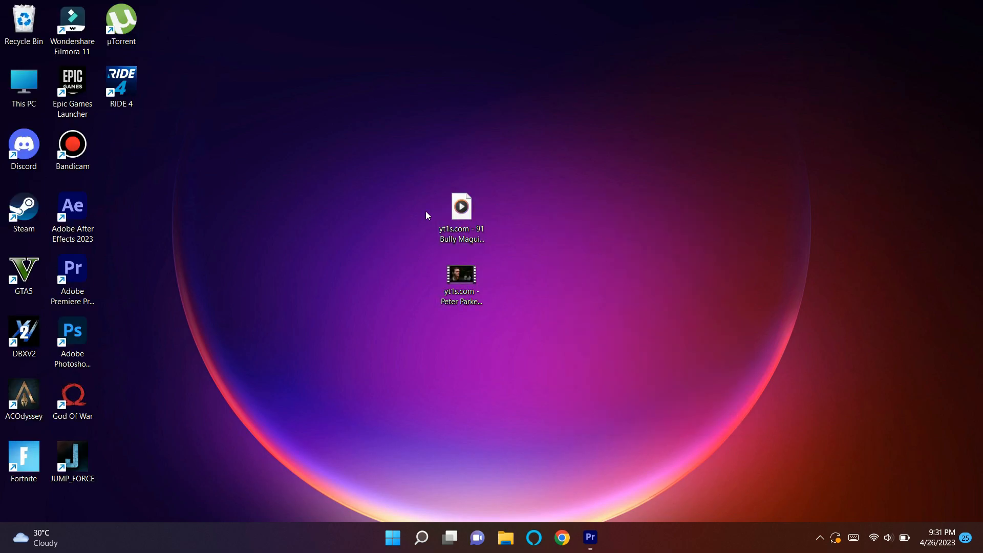
key(super+d)
- Import the Bully Maguire audio file and the Peter Parker dance scene video into the project
double_click(54, 432)
click(47, 167)
drag(208, 238, 328, 107)
click(390, 334)
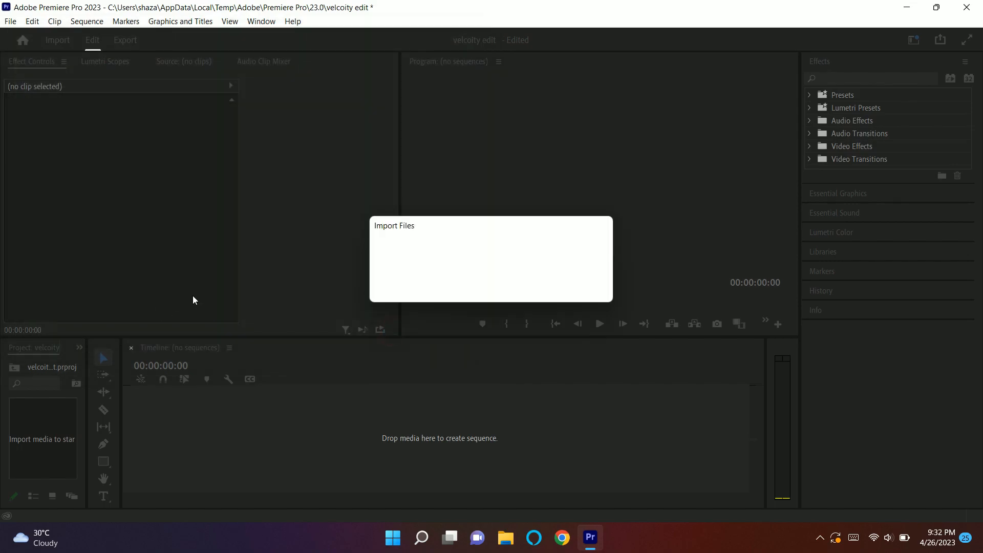
- Open the dance scene video in the source monitor and create a new sequence from it
double_click(42, 422)
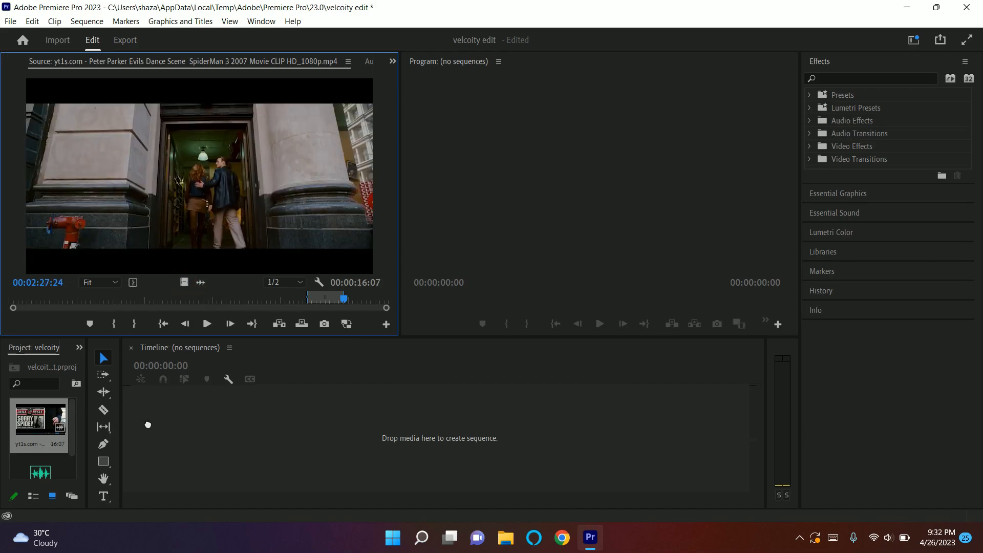
drag(147, 424, 148, 425)
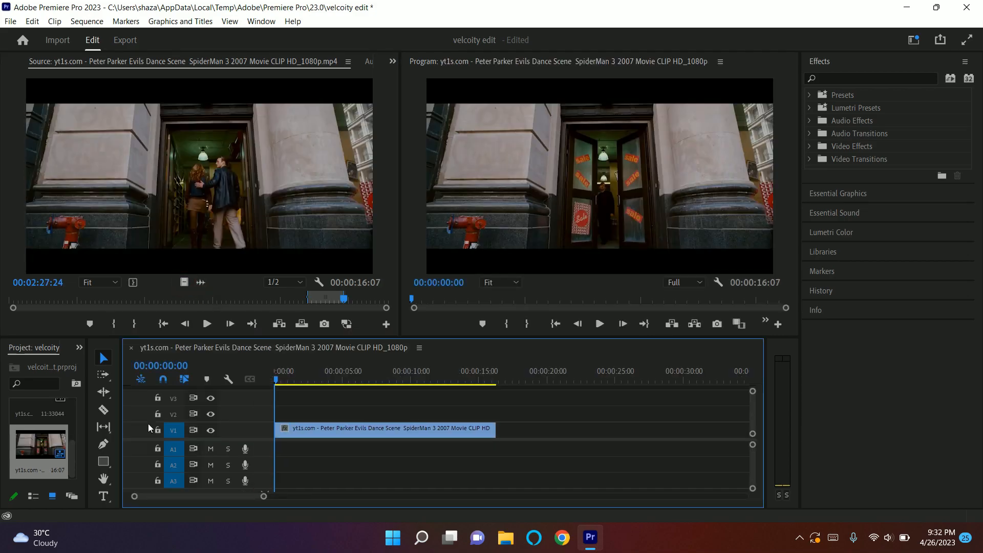
- Expand the Video 1 track and display the clip's Time Remapping speed keyframes
double_click(266, 435)
right_click(337, 424)
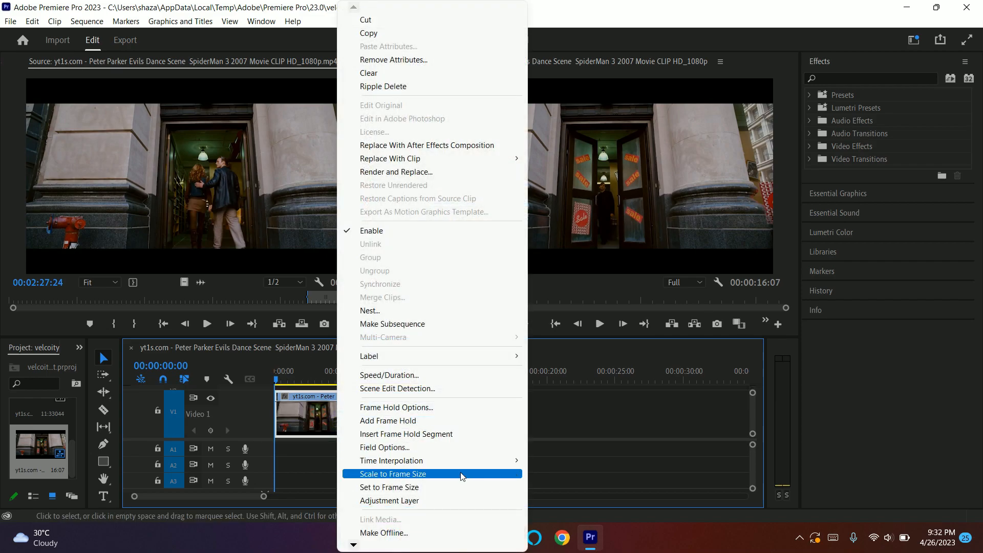
click(563, 485)
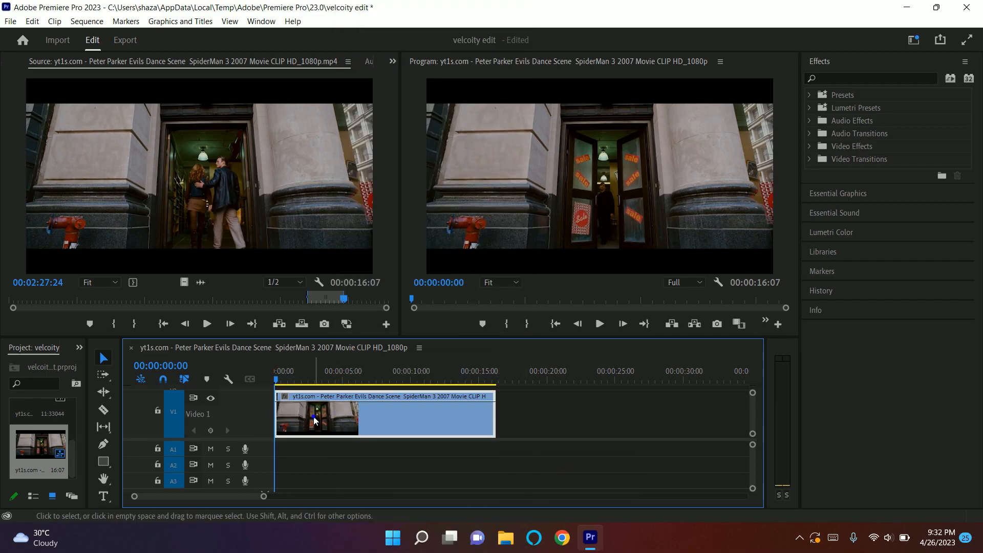
right_click(315, 421)
mouse_move(326, 547)
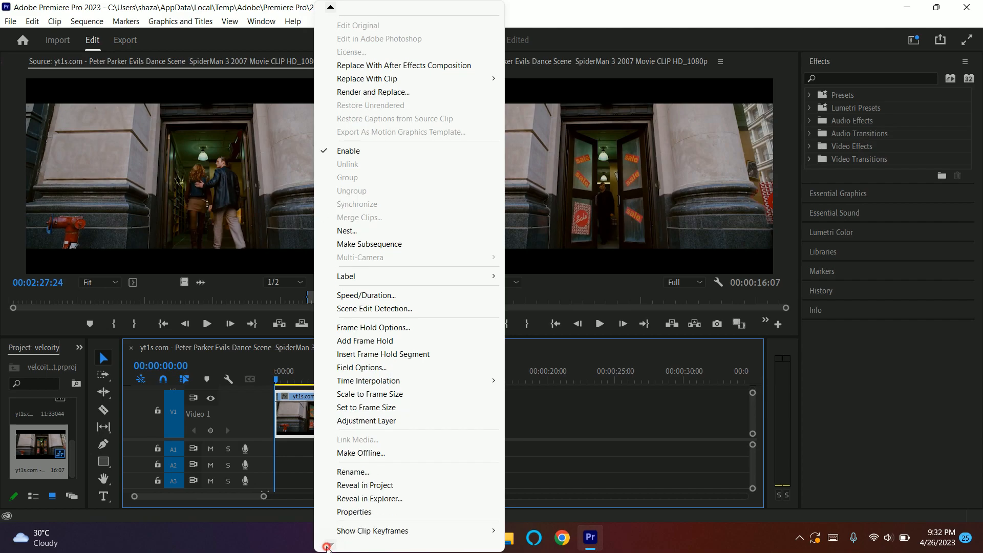
mouse_move(405, 533)
mouse_move(515, 532)
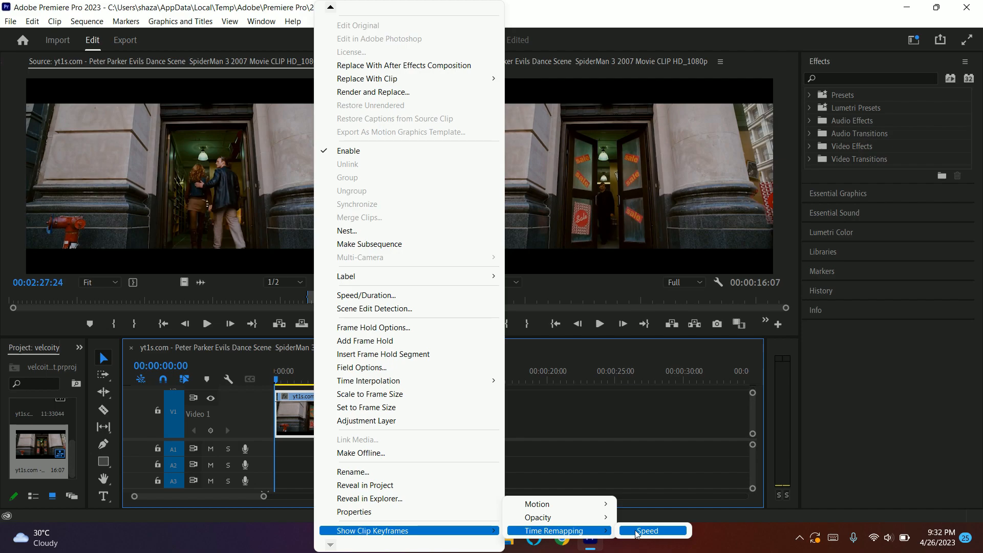
click(637, 533)
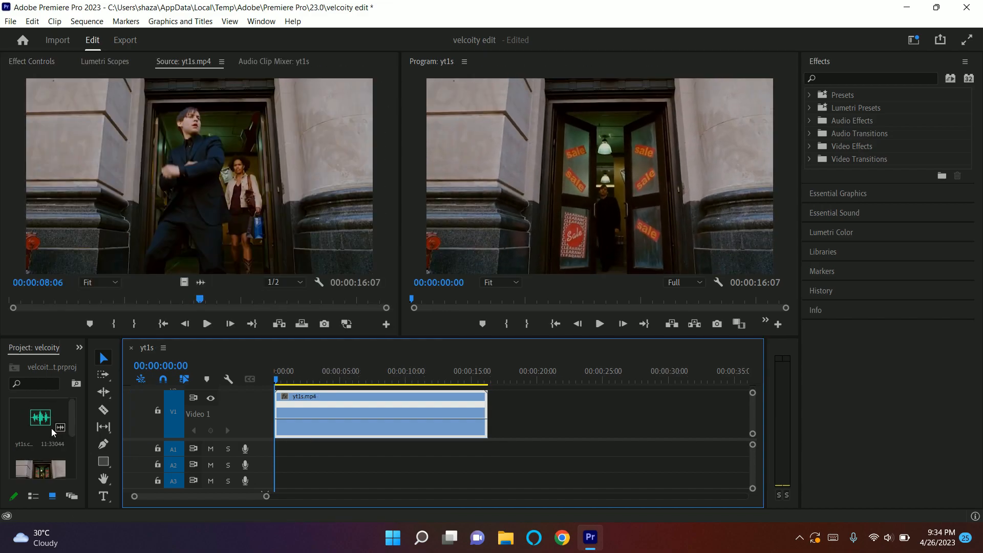
- Preview the Bully Maguire audio and place it on track A1 at the start of the sequence
click(45, 423)
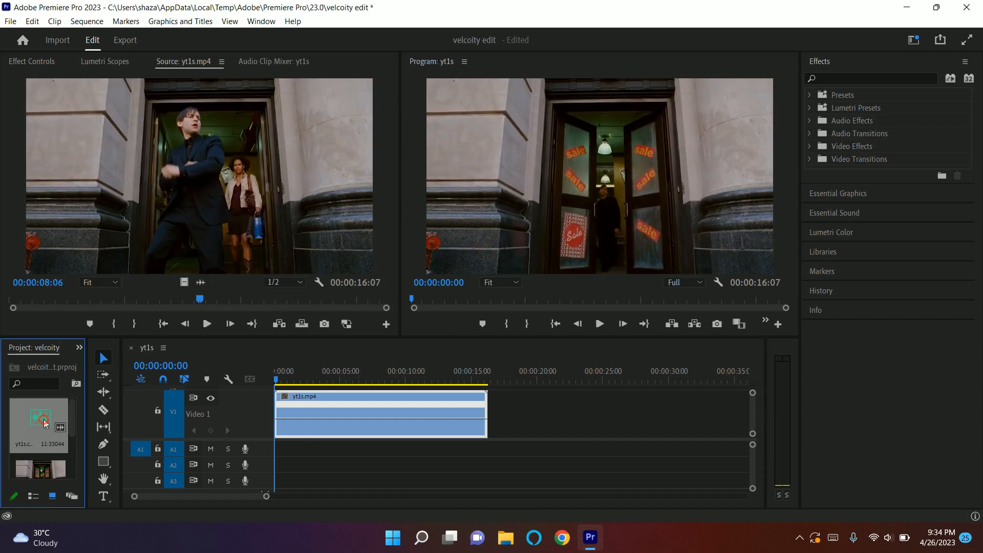
double_click(45, 423)
key(space)
click(171, 299)
drag(200, 283, 267, 450)
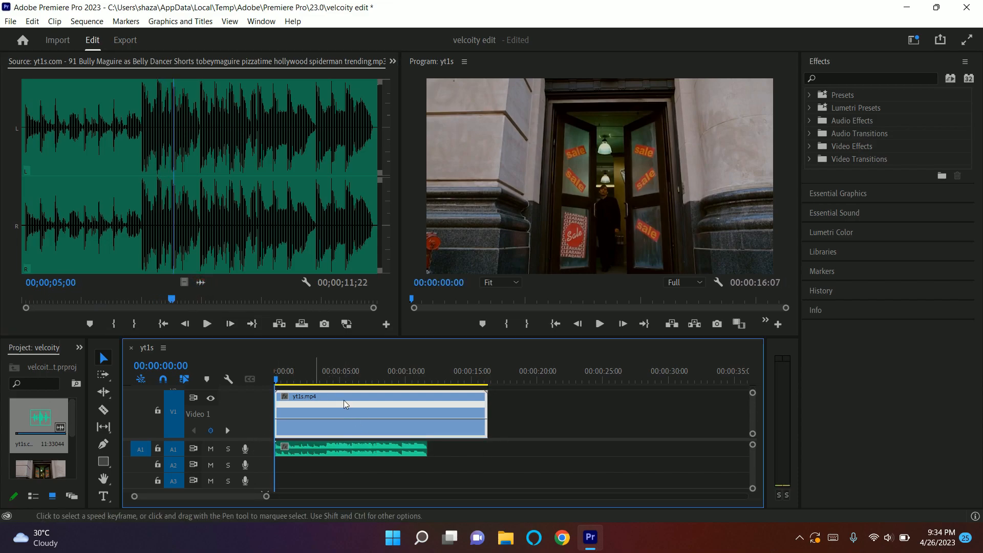
- Slow down the whole video clip with its speed line and undo the last unwanted edits
drag(266, 496, 218, 499)
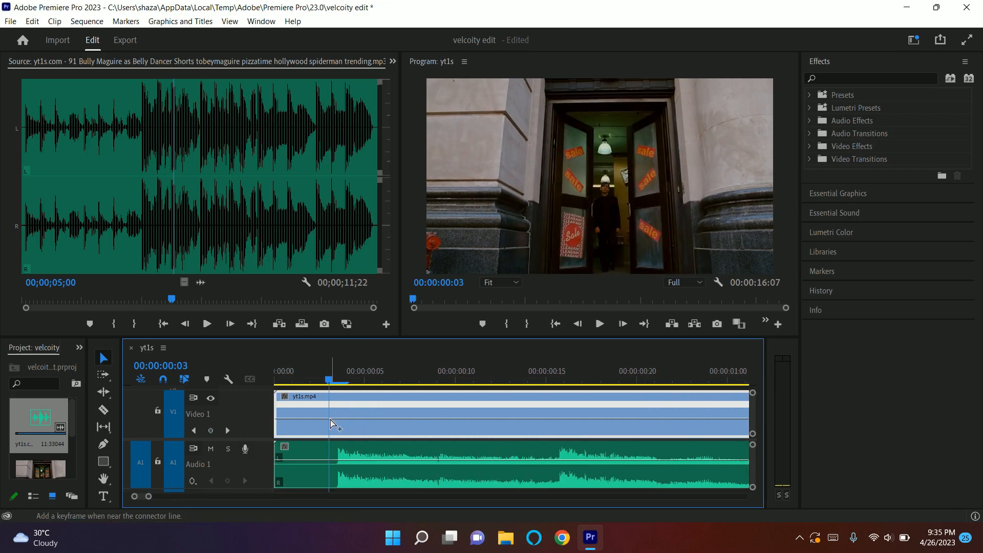
drag(354, 418, 348, 424)
key(ctrl+z)
key(ctrl+z)
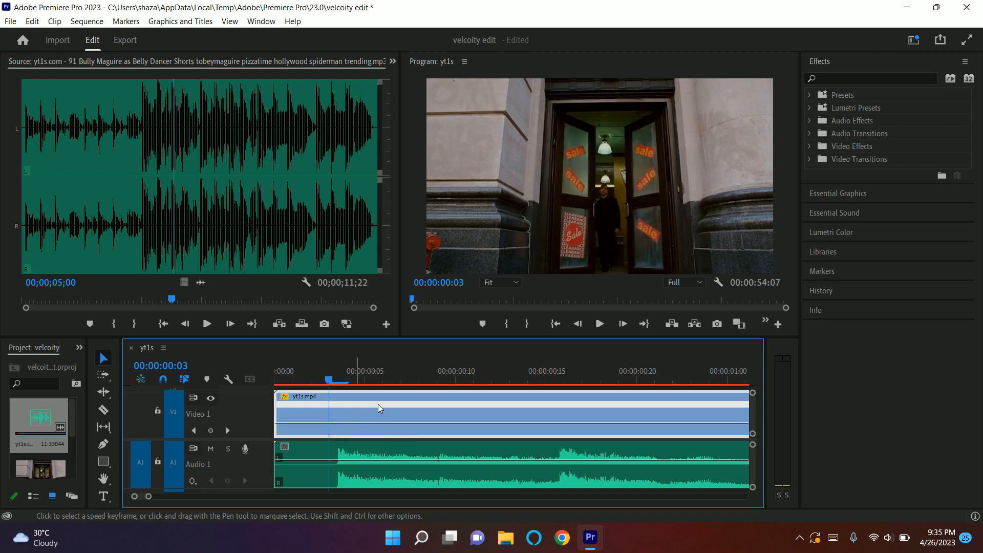
- Add speed keyframes at 00:00:00:03 and 00:00:00:07, speeding up the section between them and slowing the rest to 29%
ctrl+click(332, 425)
drag(338, 423, 350, 407)
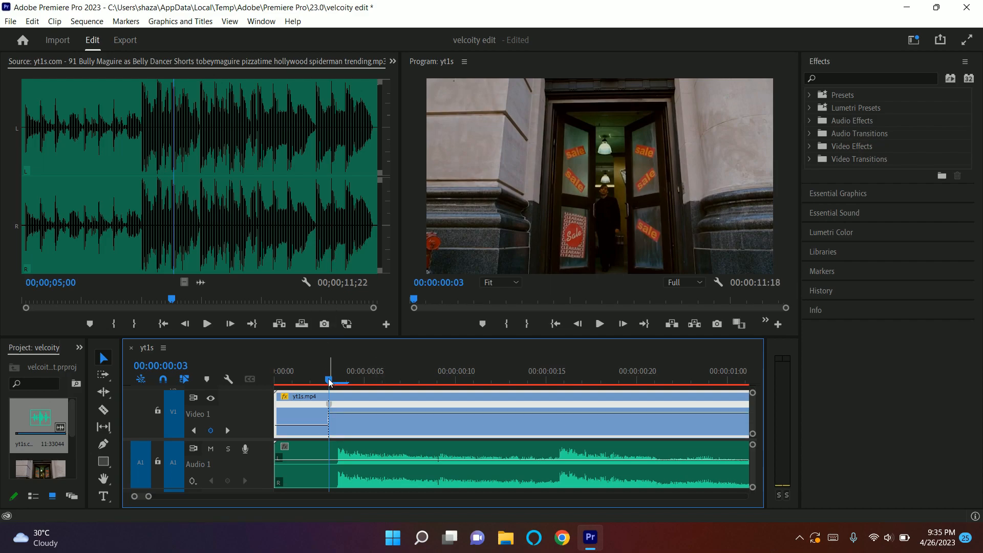
click(616, 333)
click(616, 332)
click(616, 332)
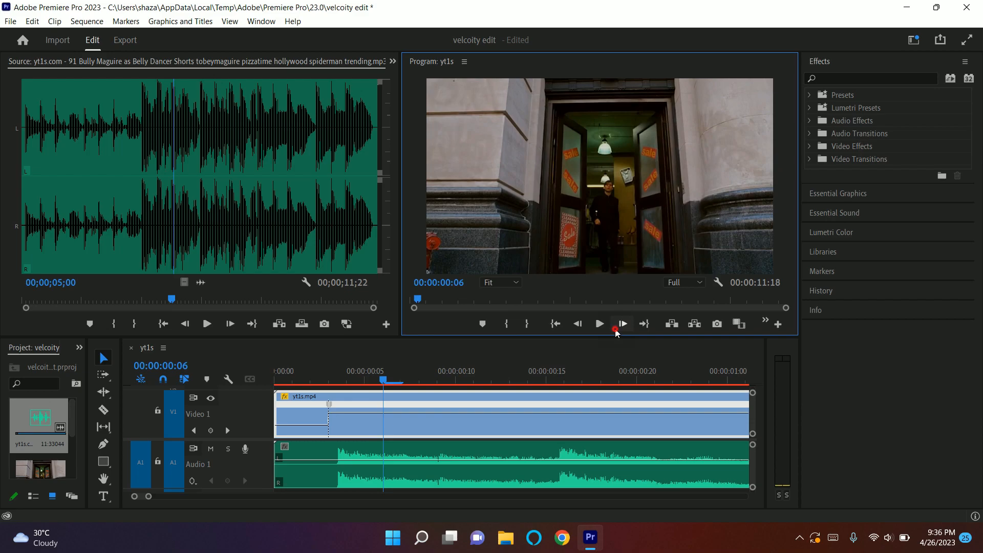
click(616, 332)
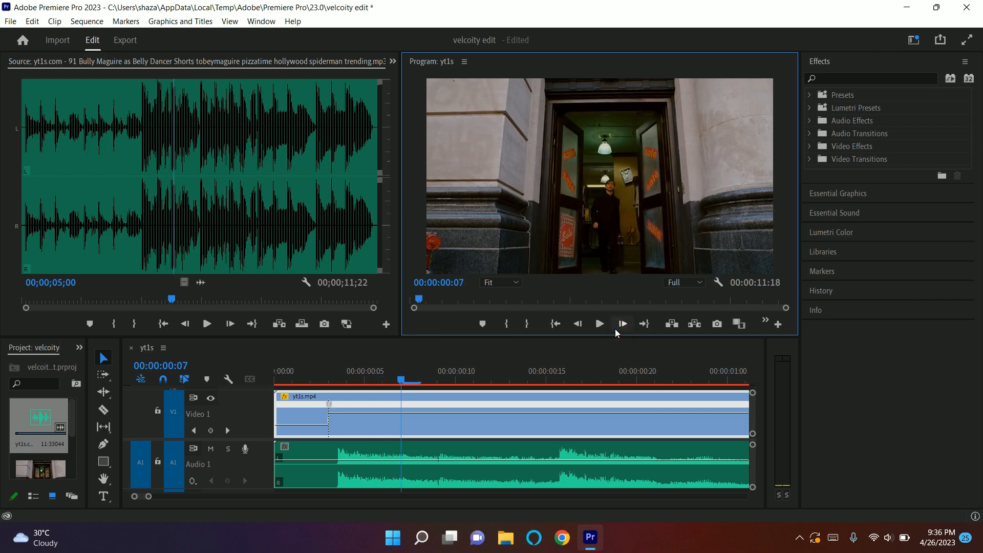
ctrl+click(402, 414)
drag(421, 412, 452, 427)
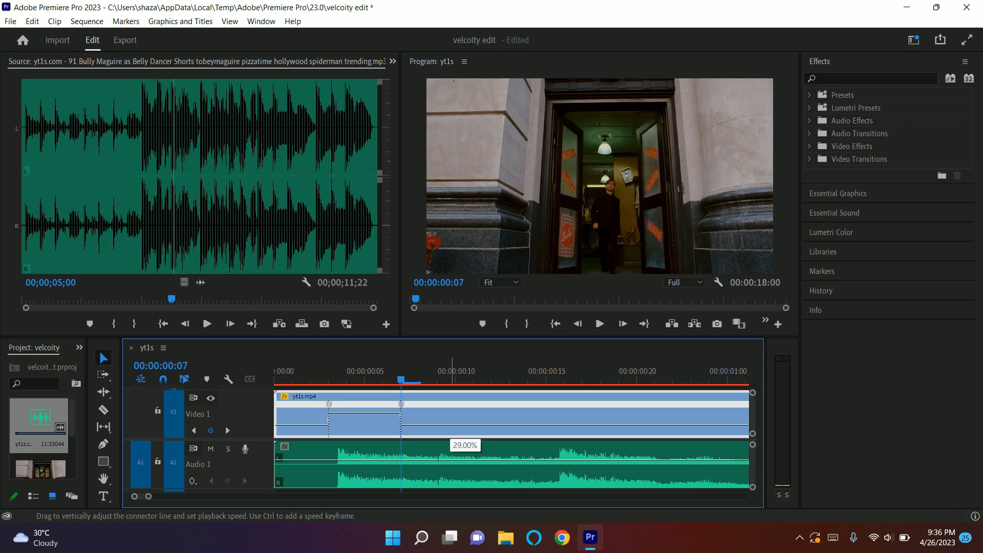
drag(452, 429, 452, 429)
- Add another pair of speed keyframes at 00:00:00:15 and 00:00:00:19 on the video clip
drag(401, 380, 589, 417)
ctrl+click(546, 425)
drag(546, 380, 573, 436)
ctrl+click(620, 413)
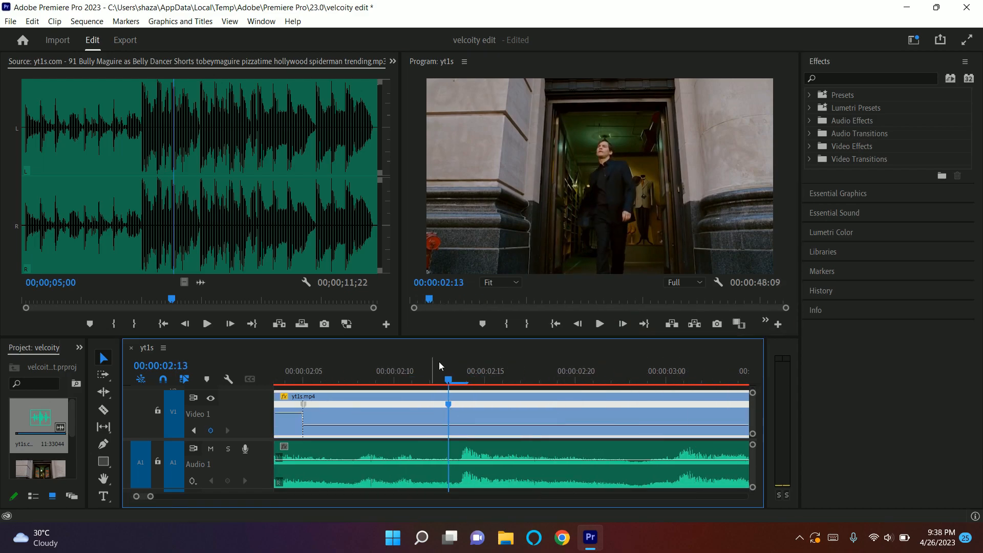
- Speed up the video after the 00:00:02:13 keyframe and add the following speed keyframes to end the fast section
click(623, 324)
drag(501, 424, 500, 410)
click(623, 323)
ctrl+click(451, 420)
click(624, 324)
ctrl+click(495, 424)
- Play on to the next beat, add a pair of speed keyframes there and raise the speed between them
click(278, 381)
key(space)
click(401, 375)
key(space)
ctrl+click(370, 423)
drag(379, 423, 379, 408)
click(623, 323)
ctrl+click(408, 408)
- Add speed keyframes on the remaining beats of the music and speed up the short section after each beat
ctrl+click(641, 423)
drag(688, 423, 688, 409)
click(623, 323)
ctrl+click(454, 409)
mouse_move(472, 409)
mouse_down()
mouse_move(472, 423)
mouse_move(454, 410)
mouse_up()
click(623, 324)
ctrl+click(420, 423)
click(623, 323)
ctrl+click(563, 425)
- Cut the video clip at the playhead and delete the part after the cut
key(ctrl+k)
click(659, 404)
key(Delete)
- Play back the opening seconds of the sequence to check the speed ramps against the music
click(428, 310)
drag(428, 311, 411, 310)
drag(221, 497, 165, 496)
key(space)
drag(457, 301, 411, 301)
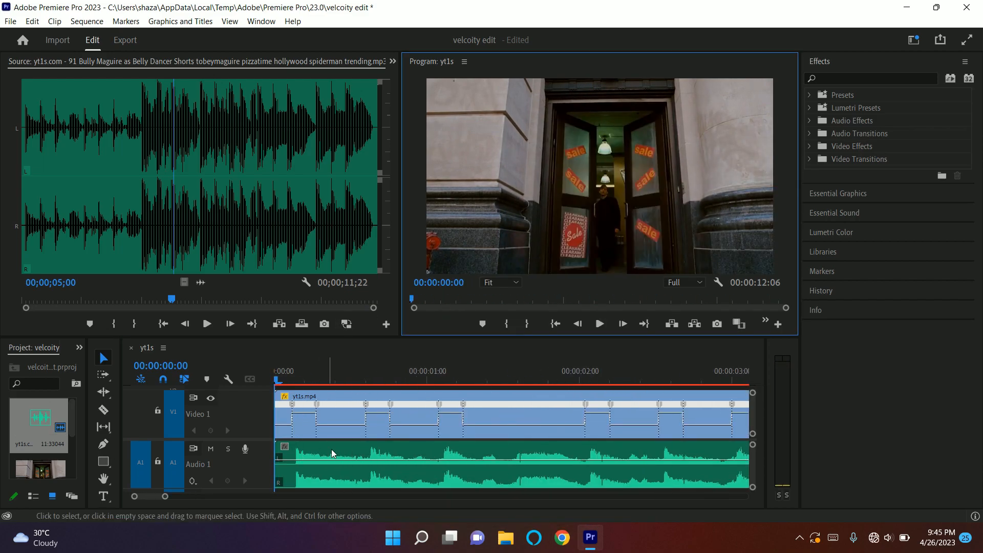
click(441, 369)
key(space)
key(space)
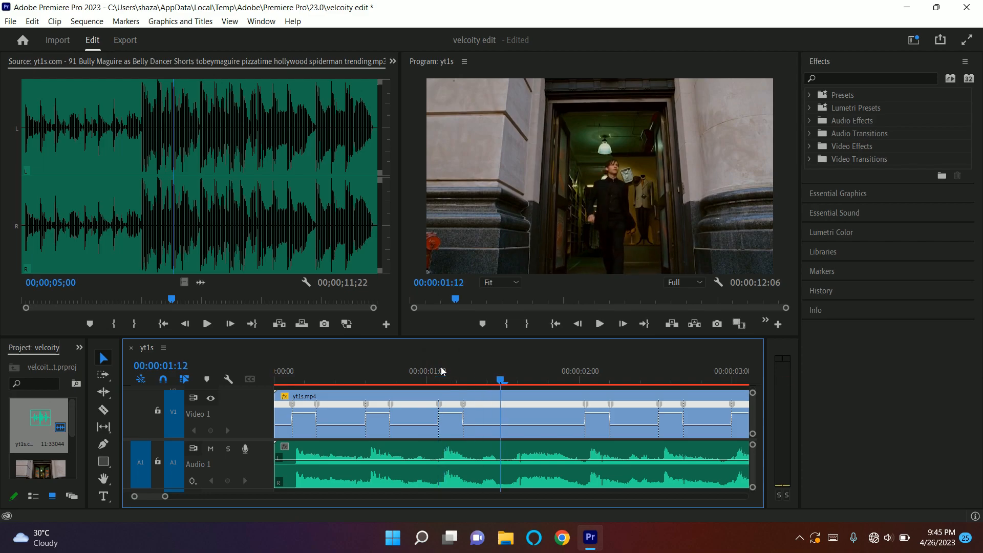
key(space)
key(space)
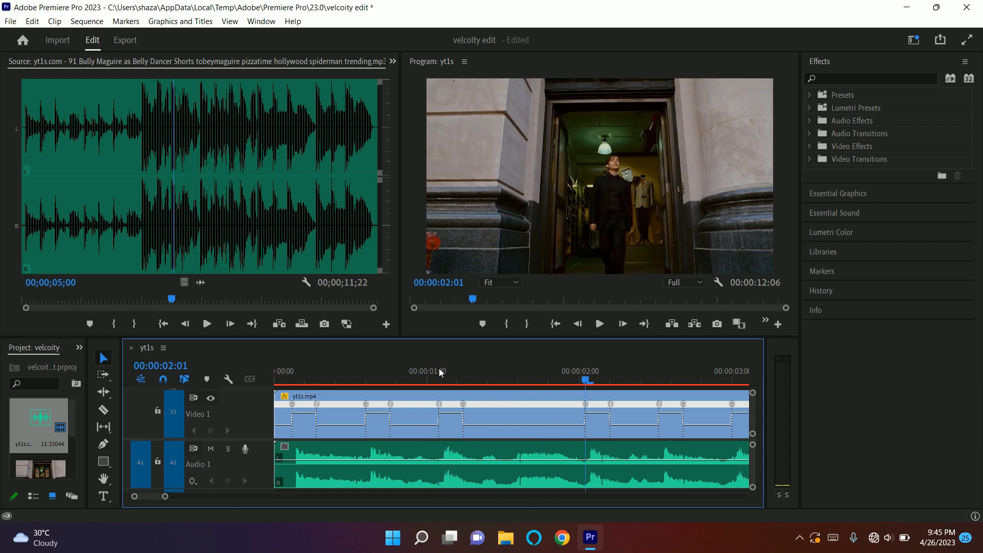
drag(484, 305, 368, 306)
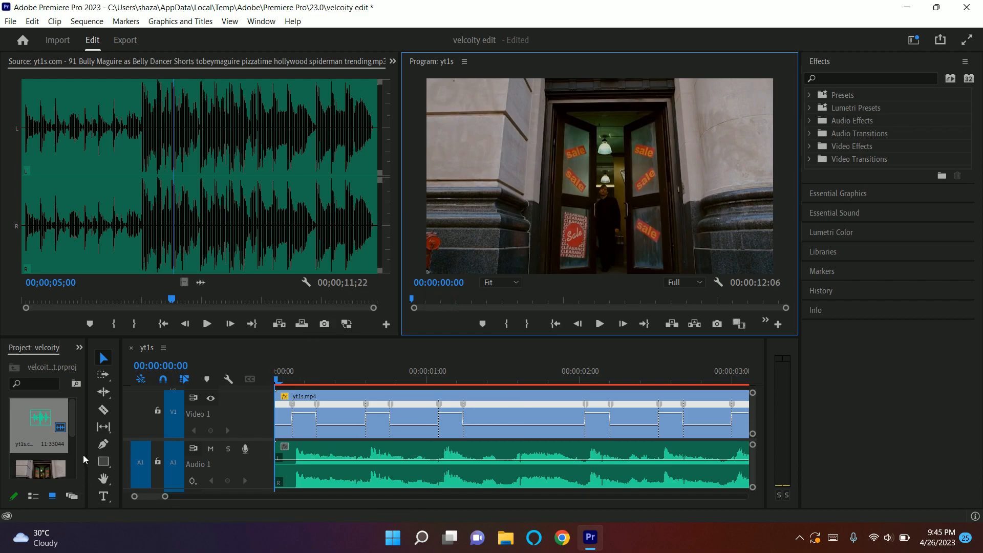
- Create an adjustment layer of 1920 by 1080 at 25.00 fps with square pixels
drag(88, 443, 282, 442)
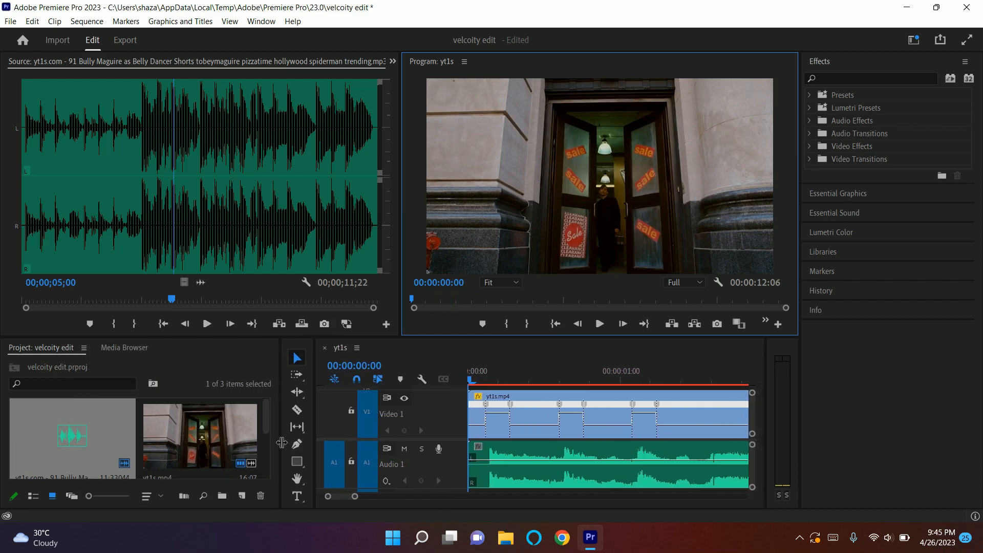
click(242, 496)
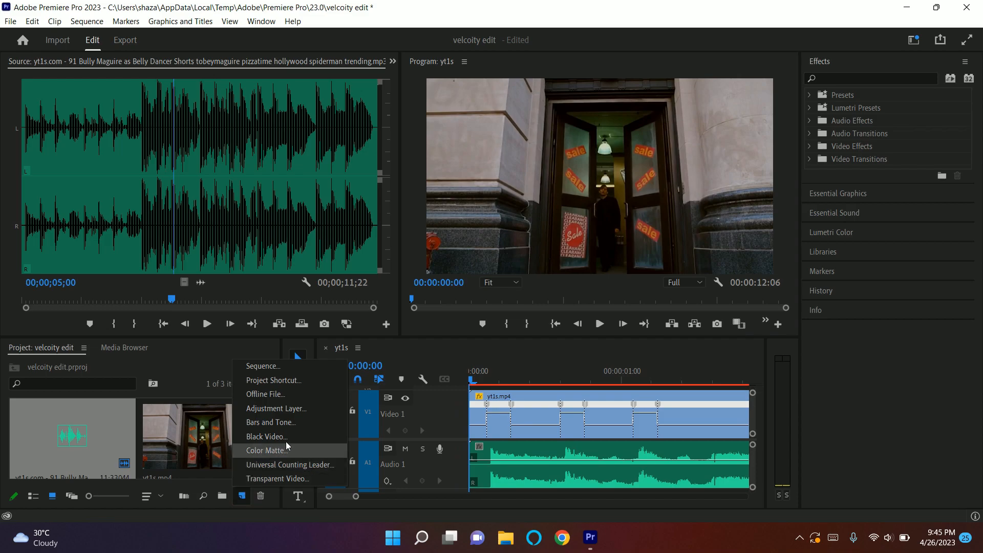
click(300, 408)
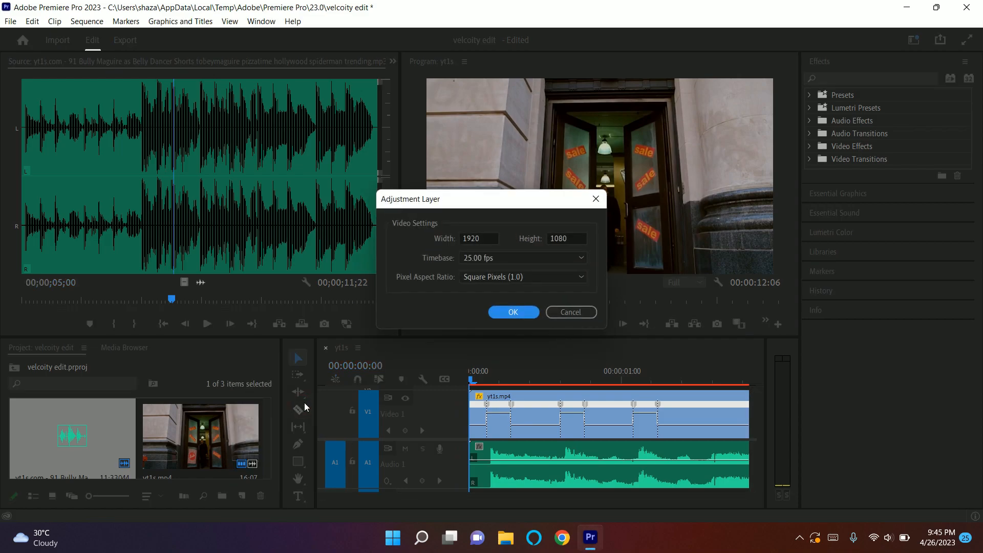
click(505, 314)
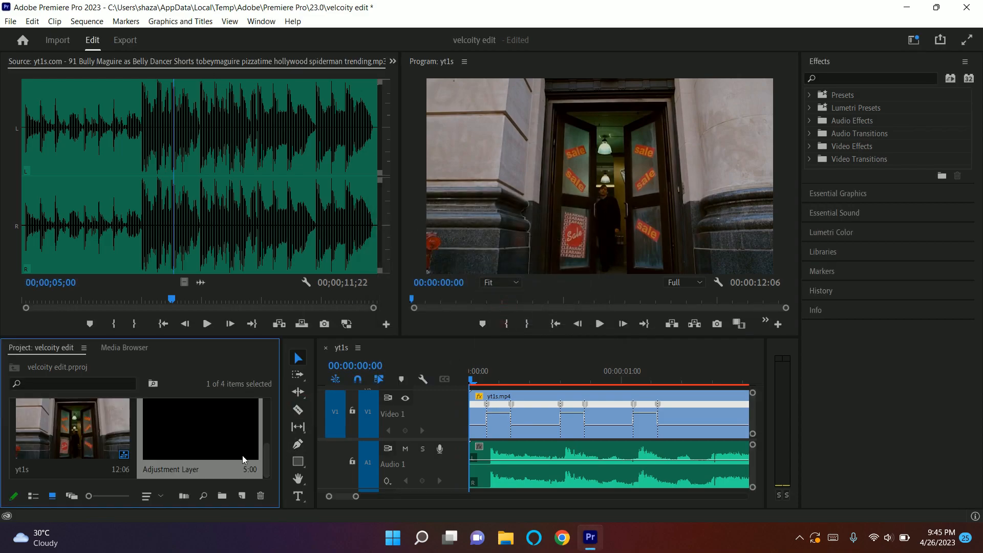
- Collapse the Video 1 track and place the adjustment layer on track V2 at the start of the sequence
drag(313, 428, 170, 428)
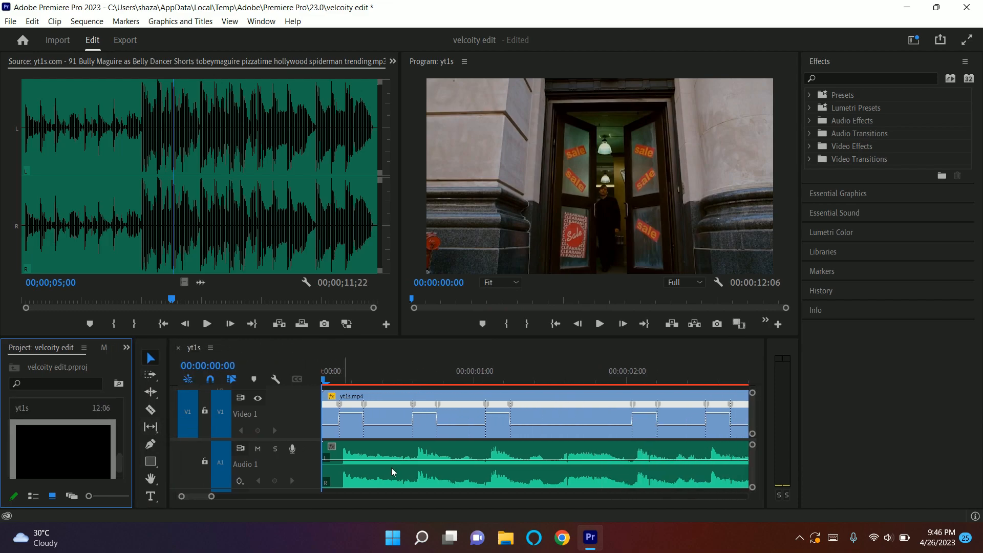
double_click(303, 431)
drag(85, 444, 361, 417)
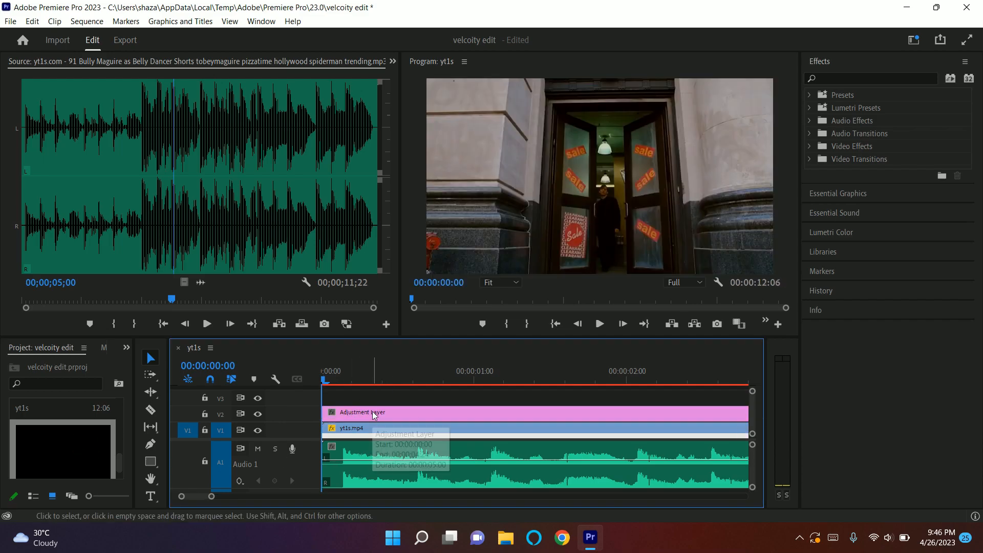
click(374, 416)
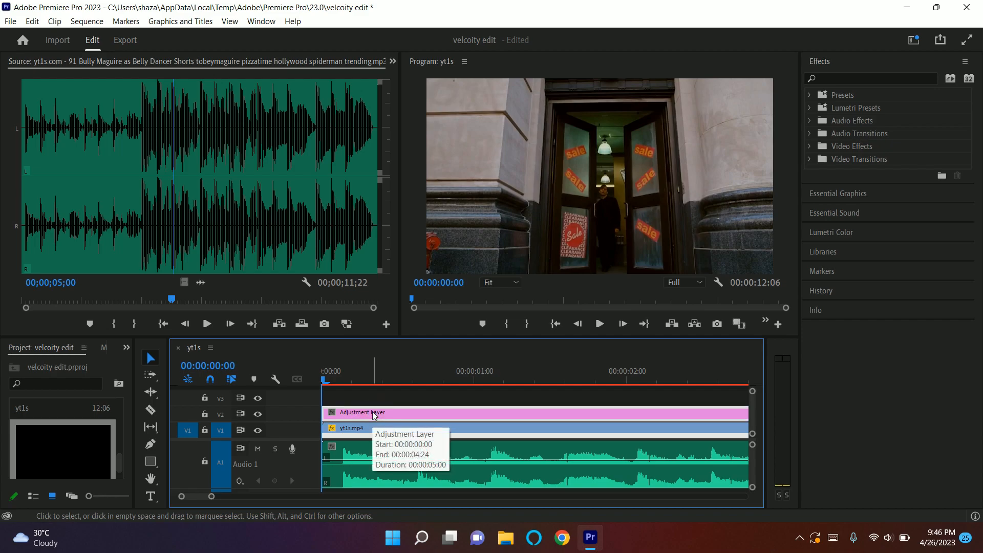
- Apply Directional Blur to the adjustment layer with a blur length of 45 and move the layer's start to 00:00:00:03
click(870, 77)
text(direc)
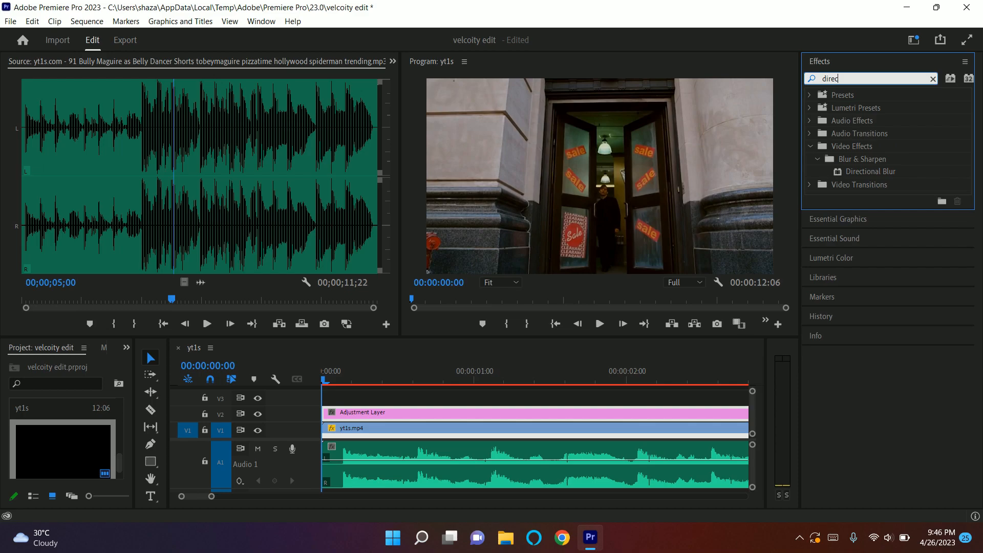
drag(840, 174, 361, 414)
drag(371, 415, 385, 417)
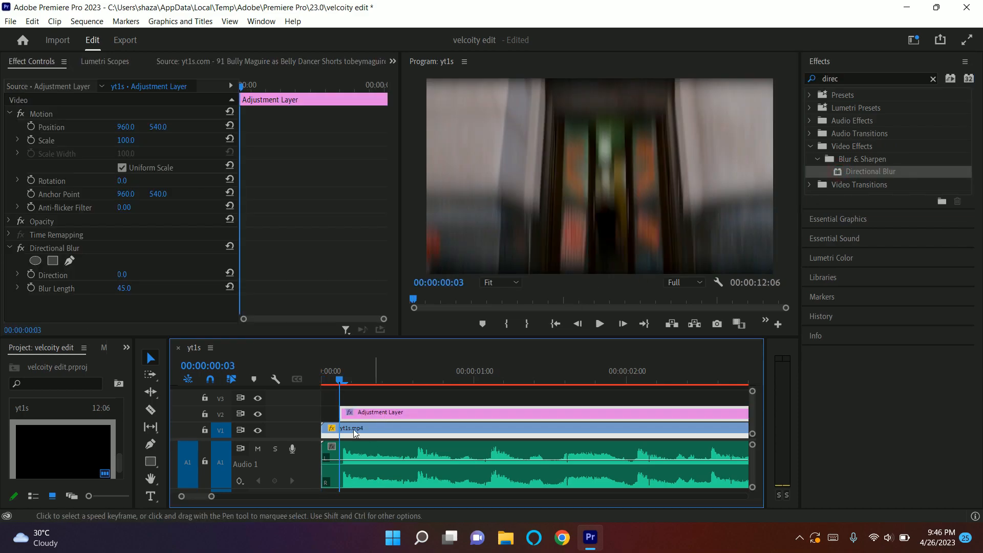
- Cut the adjustment layer into one-frame pieces from 00:00:00:03 to 00:00:00:08 and delete the remaining part
click(622, 323)
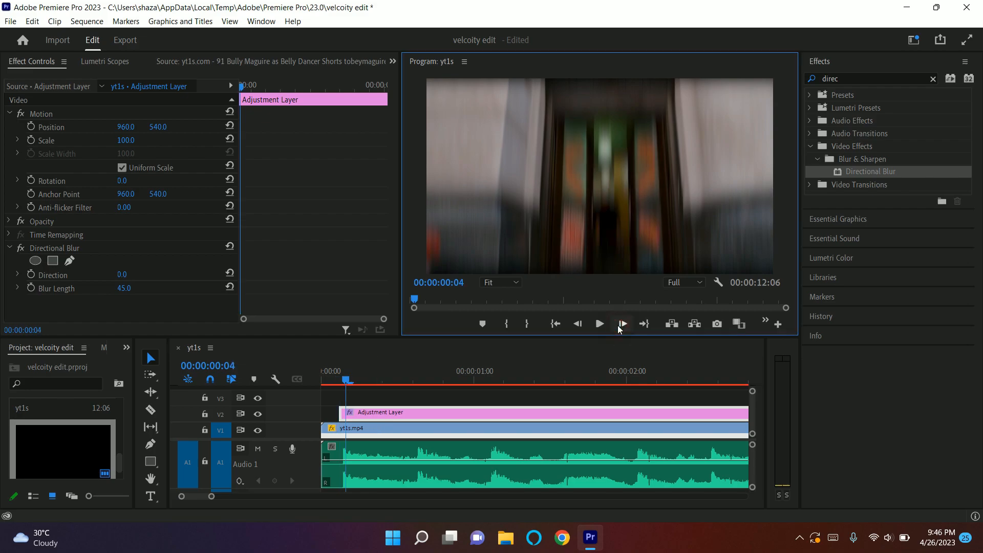
key(ctrl+k)
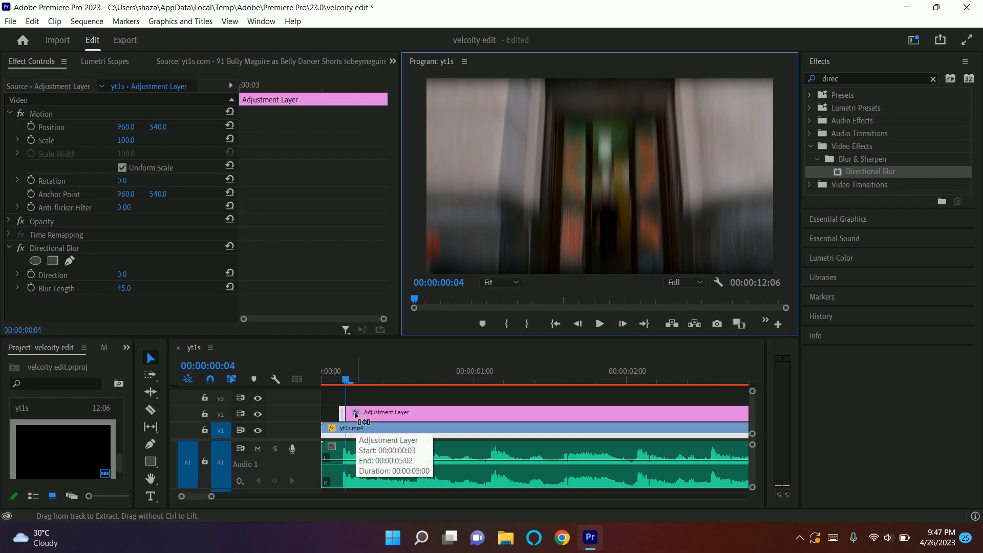
click(627, 326)
click(417, 414)
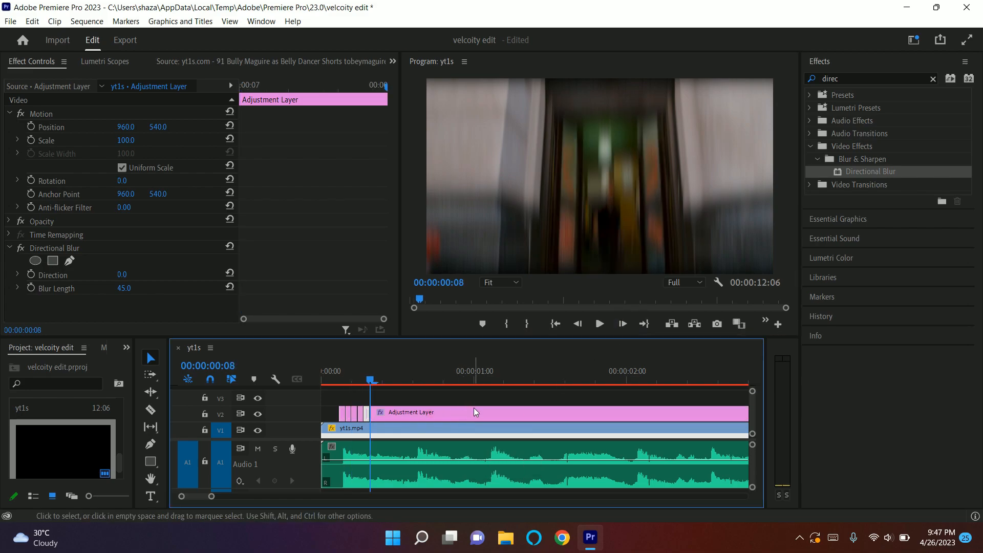
click(476, 413)
key(Delete)
- Delete the second and fourth one-frame adjustment layer pieces on track V2 and play the flickering blur from the sequence start
drag(370, 380, 316, 417)
double_click(316, 417)
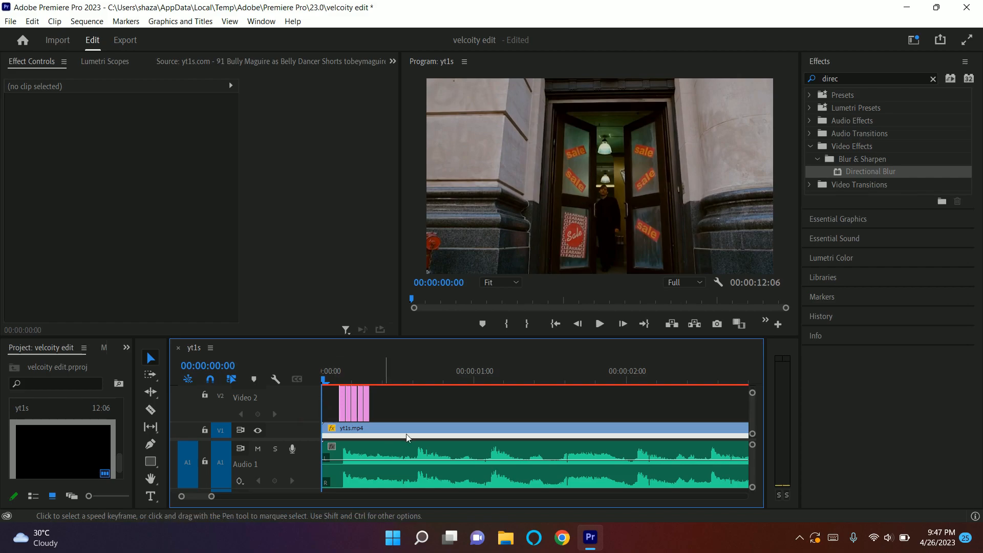
drag(211, 496, 197, 495)
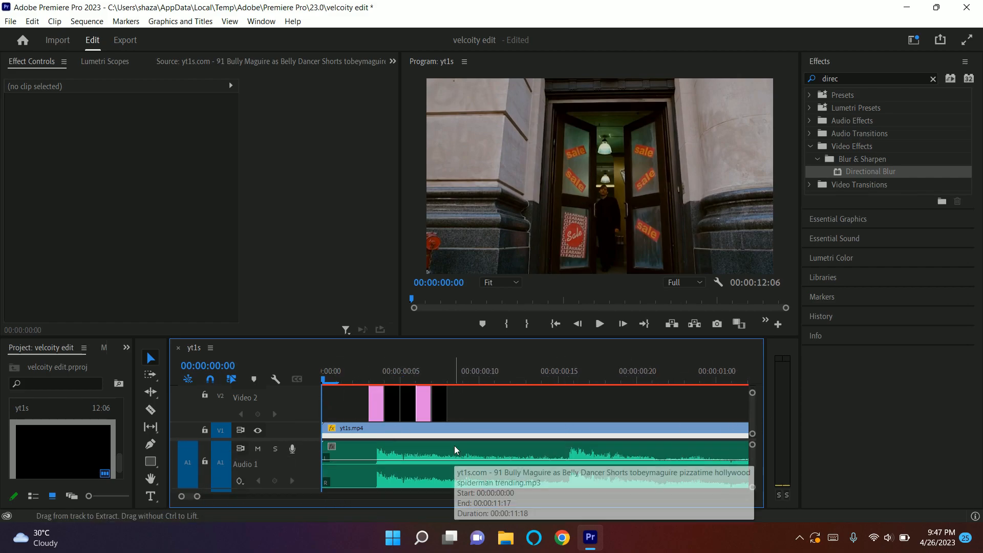
click(395, 418)
key(Delete)
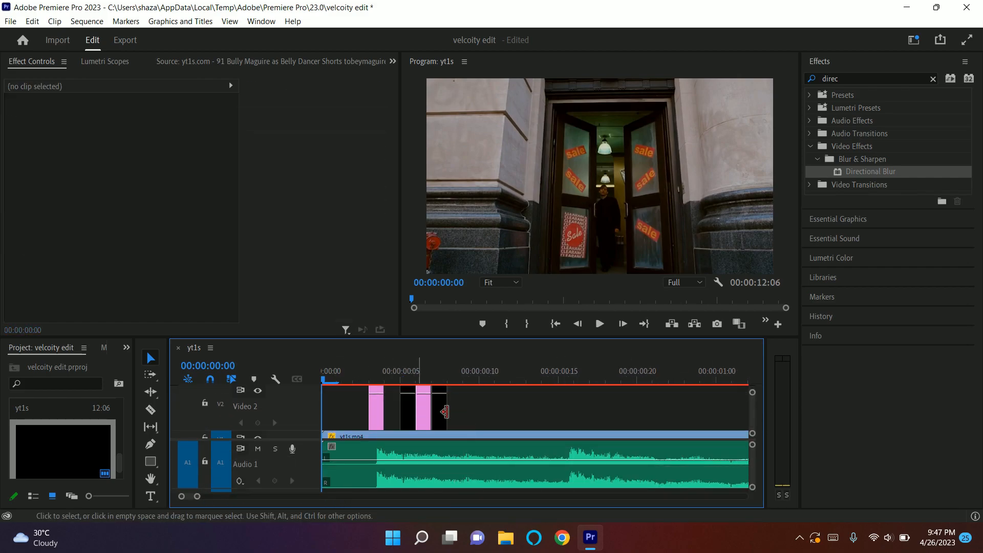
click(426, 413)
key(Delete)
drag(418, 377, 250, 410)
key(space)
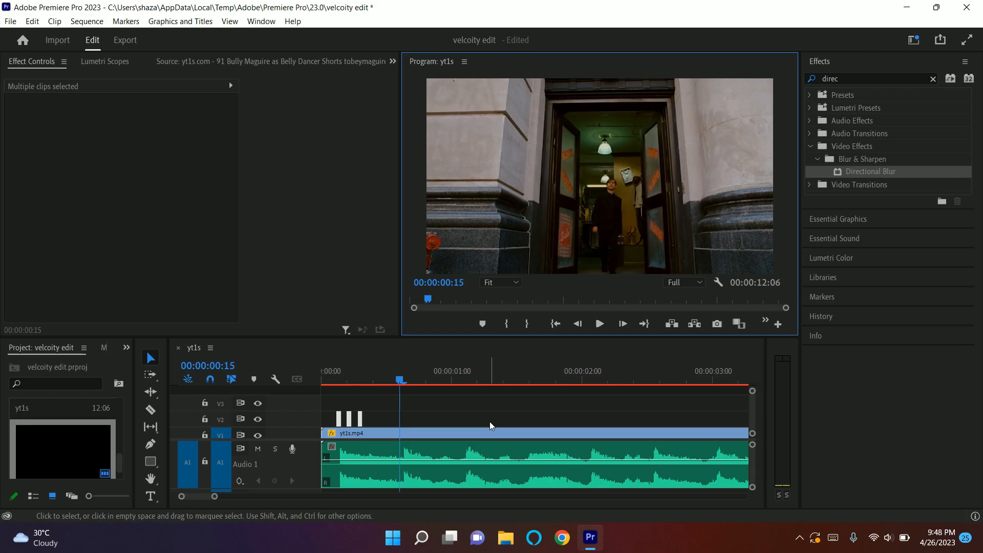
- Paste copies of the three one-frame blur pieces on track V2 at 00:00:00:15 and at the following beat
click(413, 416)
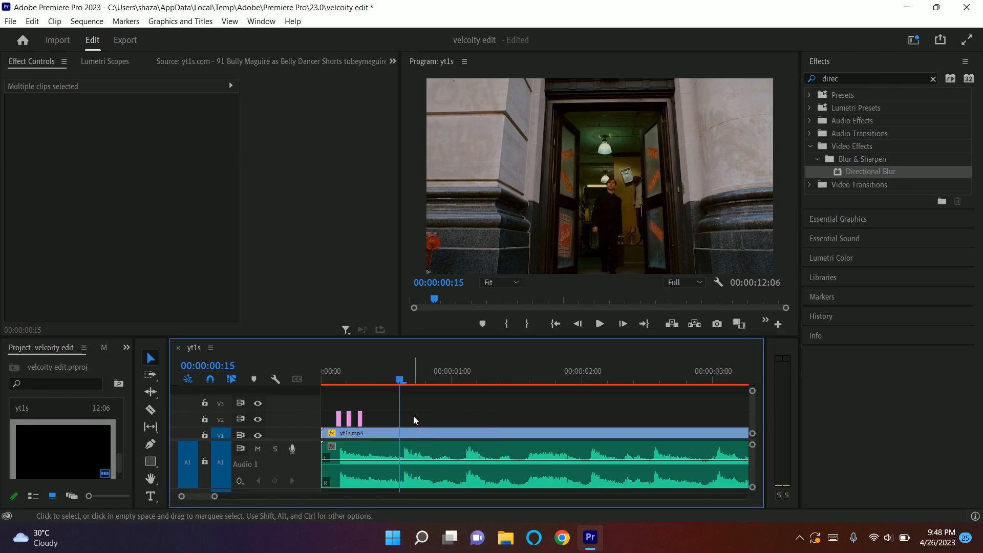
key(ctrl+v)
drag(427, 380, 463, 390)
click(476, 423)
key(ctrl+v)
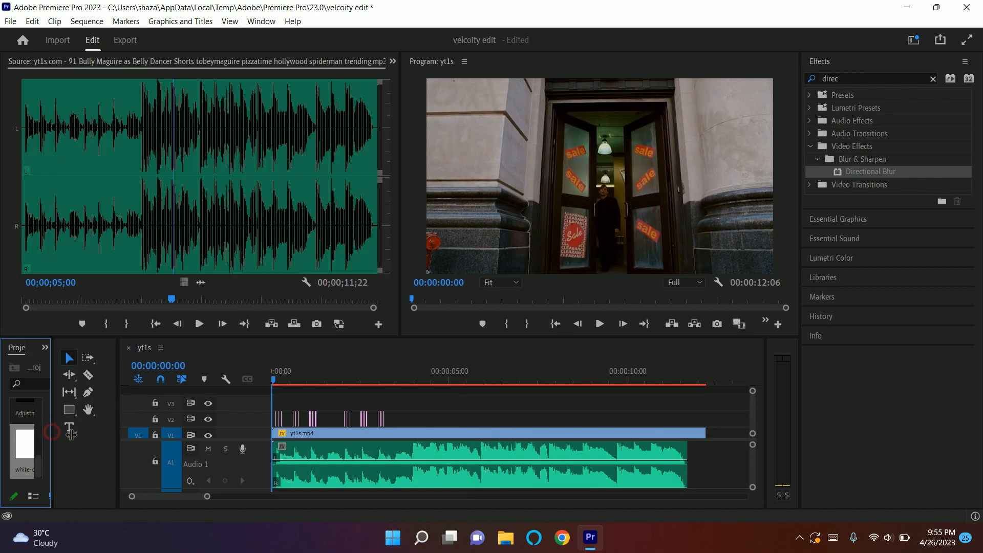
- Place the white-color-solid-background-1920x1080.png image on track V3 at the start of the sequence
drag(71, 434, 91, 438)
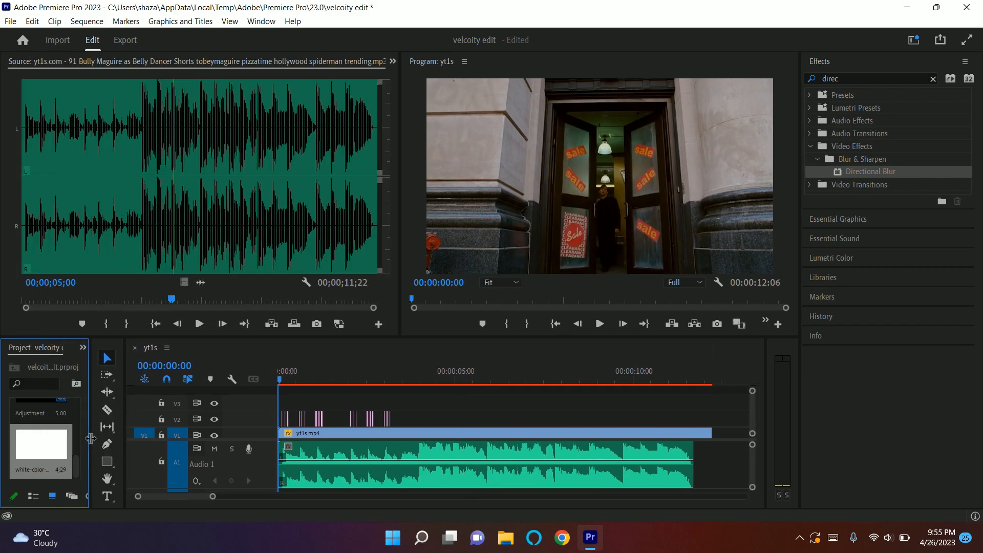
double_click(55, 446)
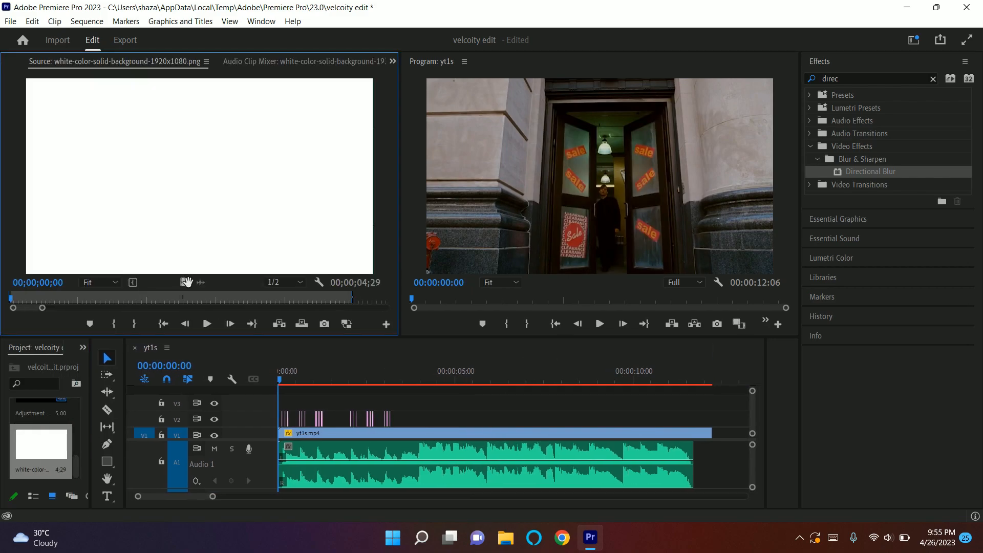
drag(186, 282, 267, 401)
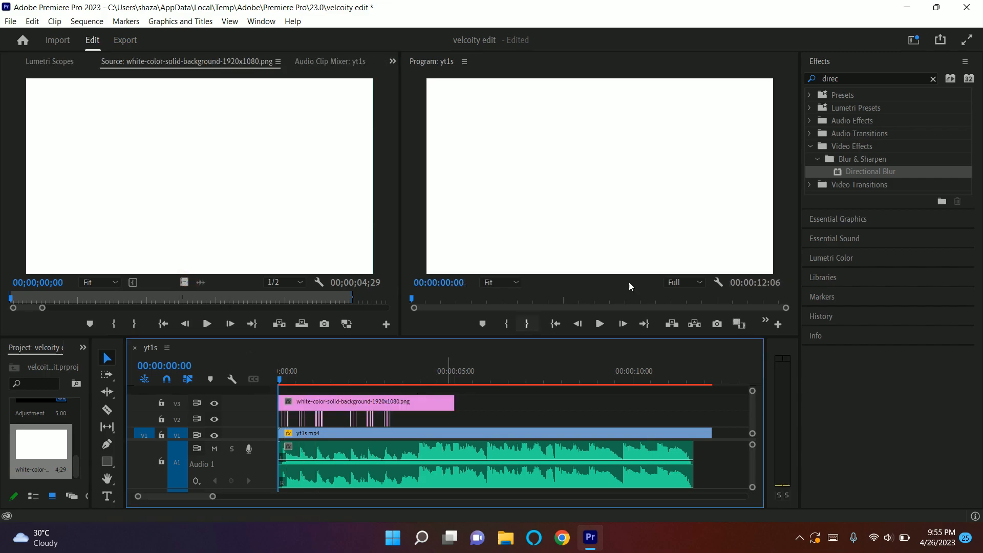
- Set the blend mode of the white background clip on track V3 to Overlay
click(422, 401)
click(393, 61)
click(405, 77)
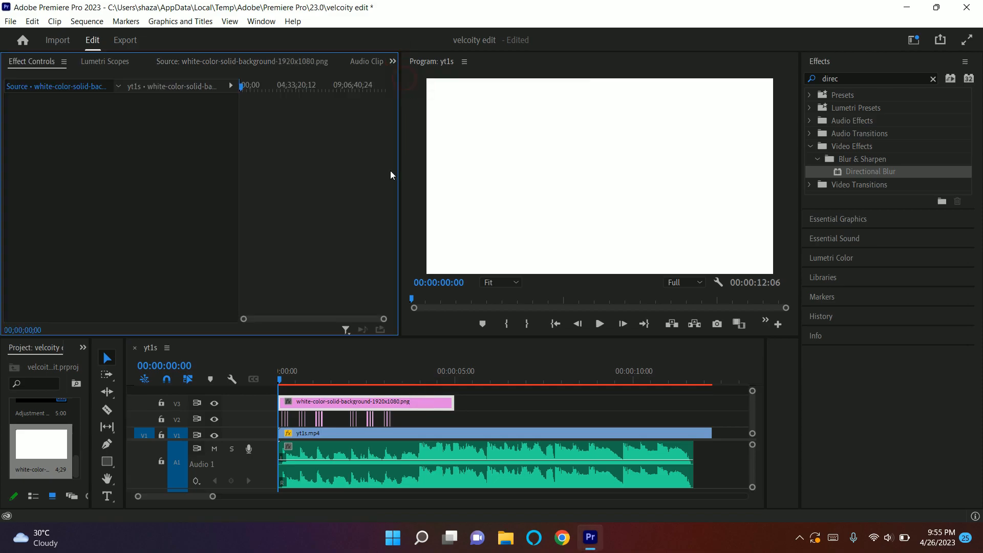
click(373, 402)
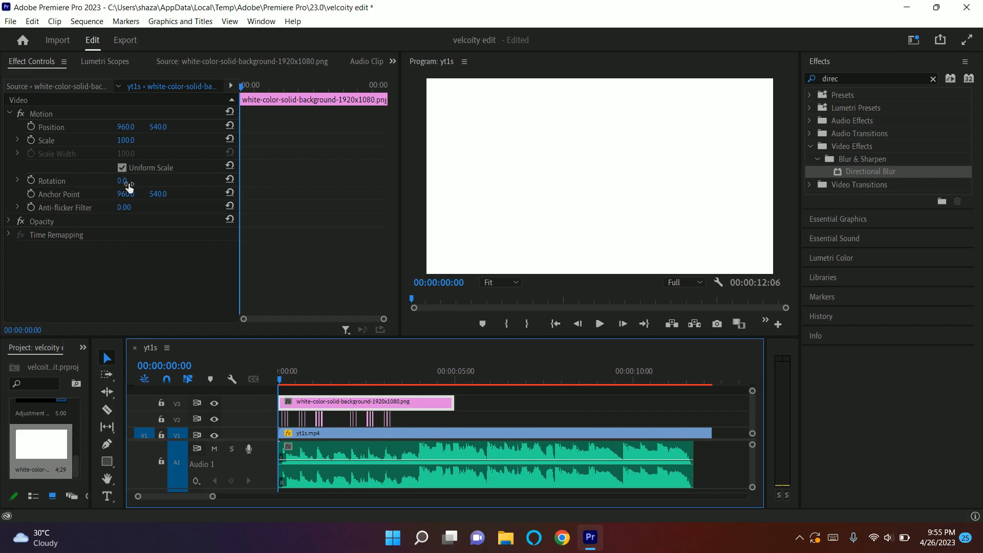
click(8, 221)
click(165, 262)
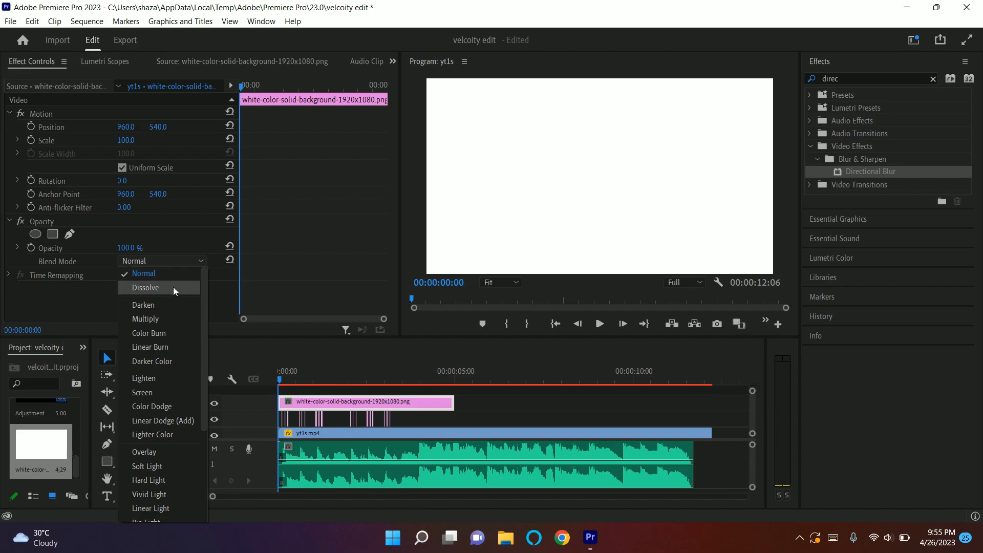
scroll(167, 338, down, 3)
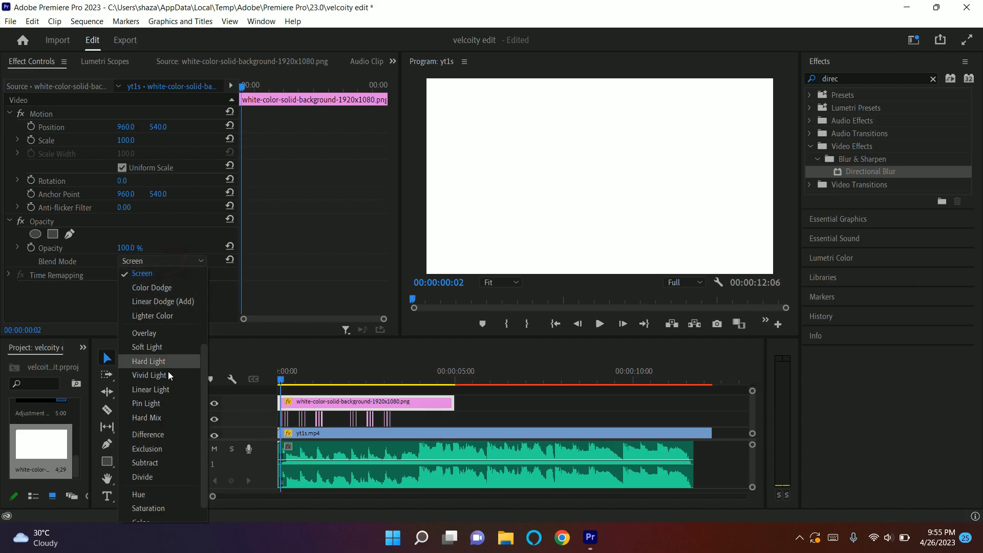
click(153, 336)
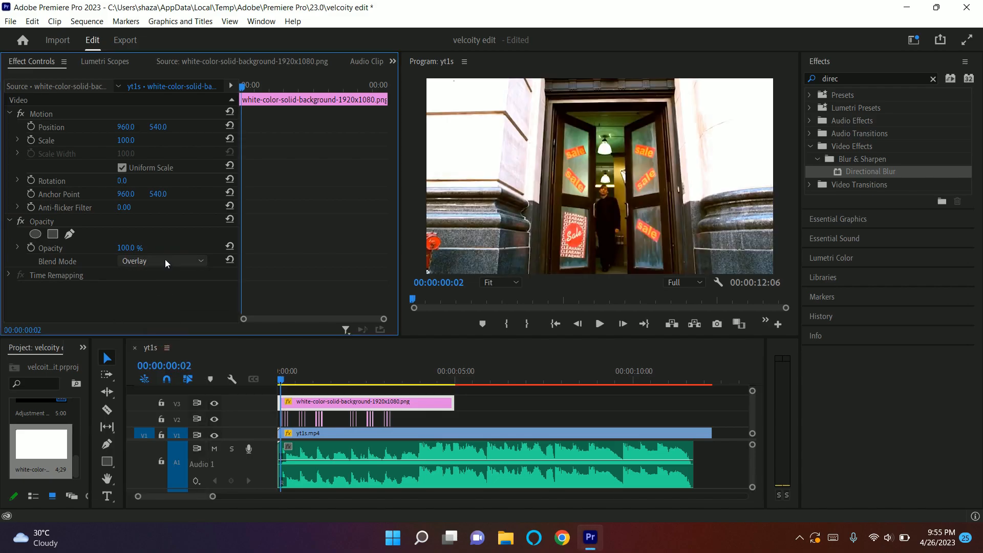
- Trim the white clip's start to 00:00:00:03, cut it at 00:00:00:08 and delete the remaining part
click(279, 381)
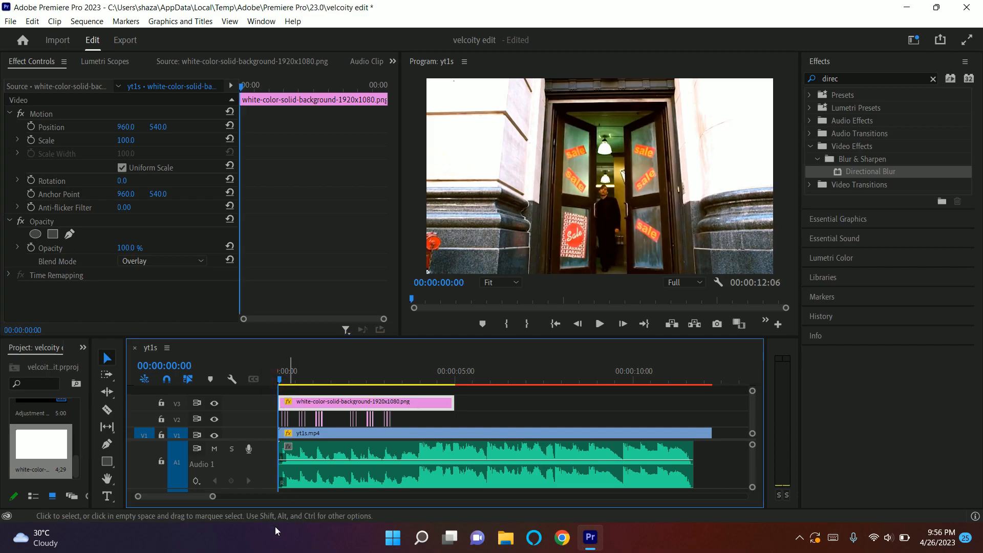
drag(212, 497, 176, 498)
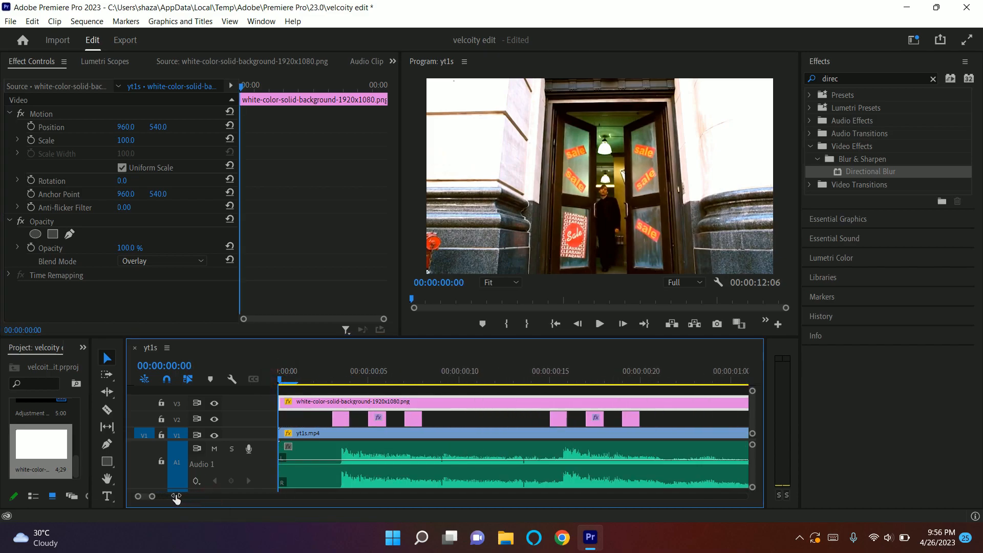
click(334, 384)
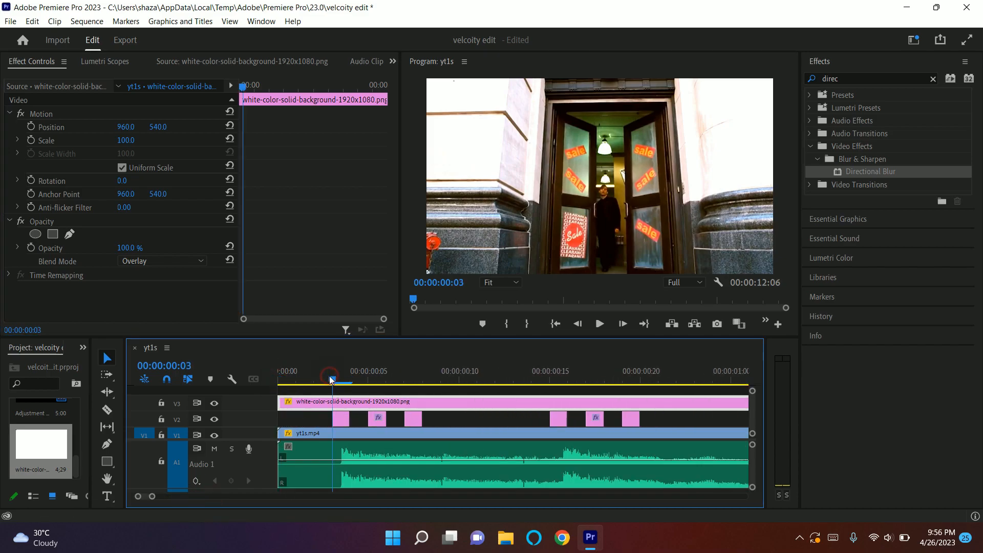
drag(349, 403, 404, 408)
click(420, 383)
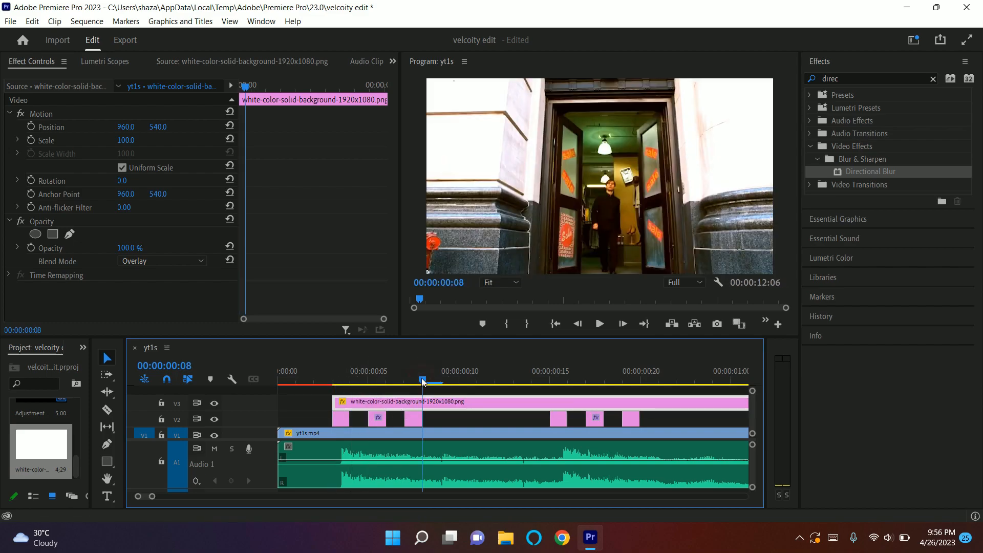
key(ctrl+k)
key(Delete)
- Copy the short white clip and paste it on track V3 above the blur pieces at 00:00:00:15 and at the next beat
click(384, 403)
key(ctrl+c)
click(551, 383)
key(ctrl+v)
drag(646, 383, 623, 421)
key(ctrl+v)
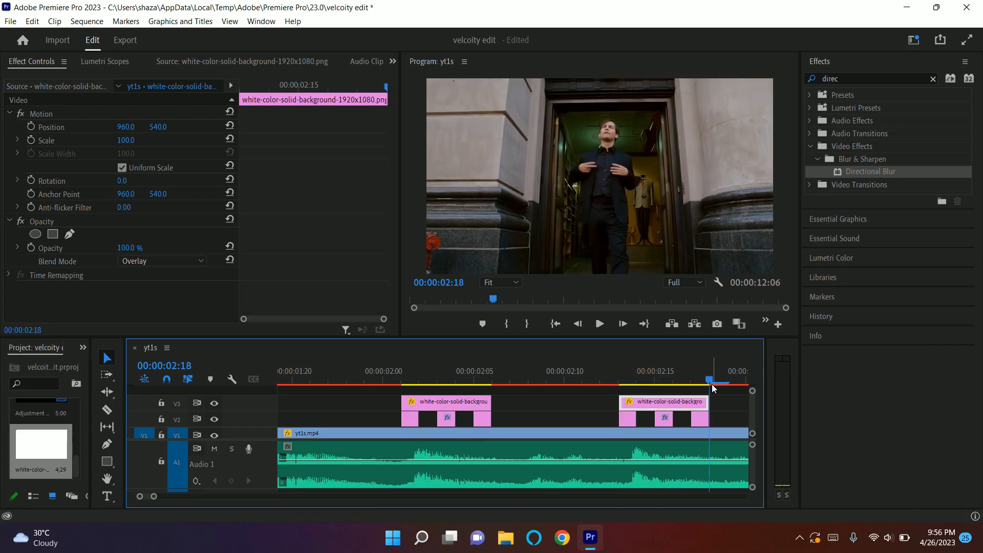
- Render the sequence in to out and play back the finished edit
click(87, 21)
click(169, 63)
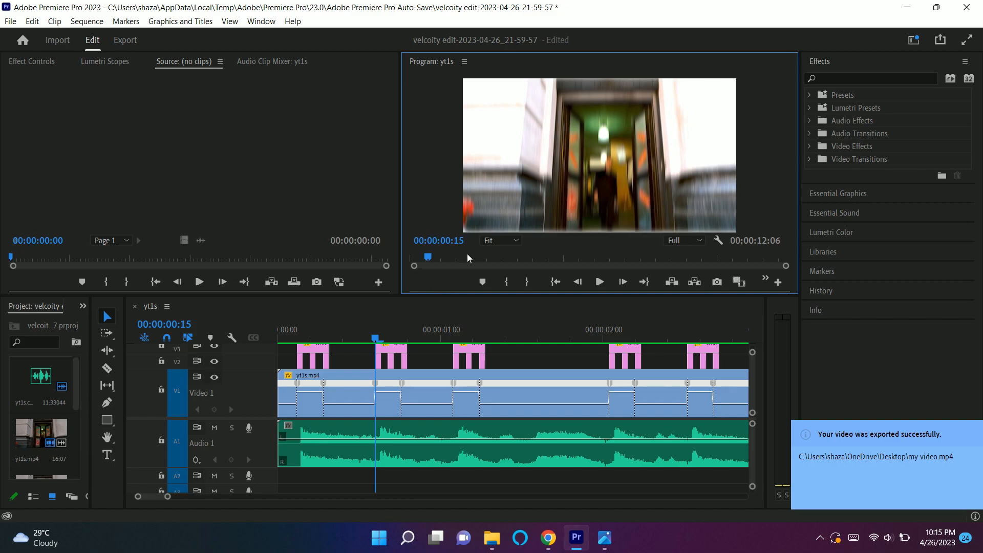
key(space)
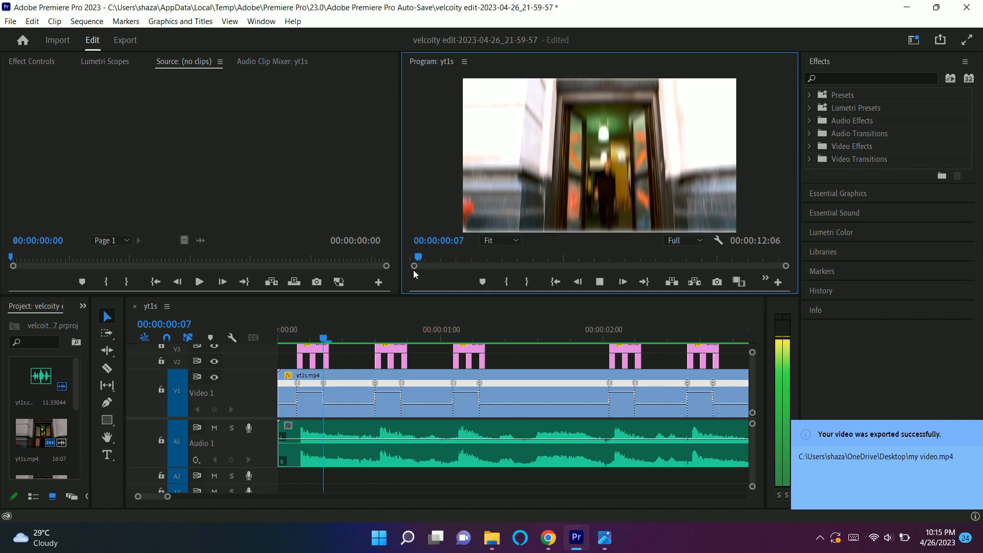